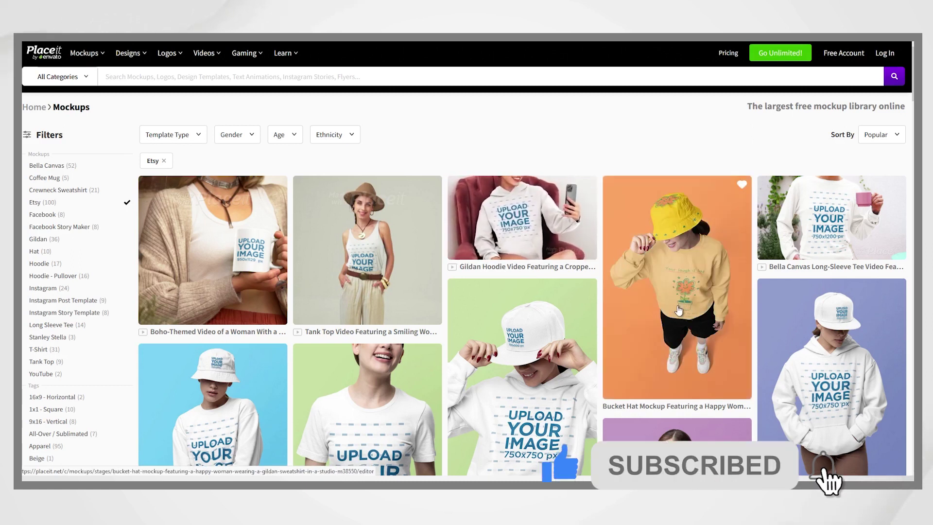
# - Scroll down through the Placeit mockup grid and then back up to the top
pyautogui.scroll(-2, 543, 295)
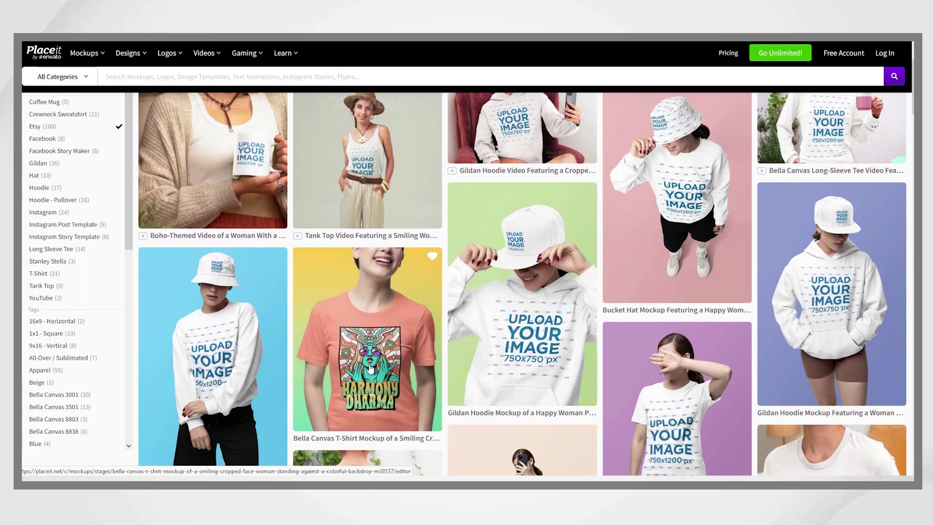
pyautogui.scroll(2, 236, 340)
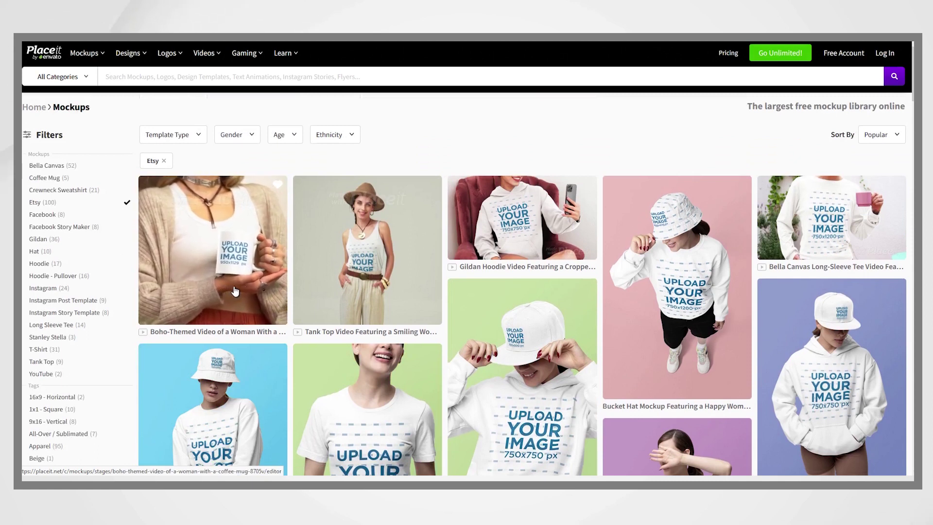
pyautogui.scroll(-3, 322, 287)
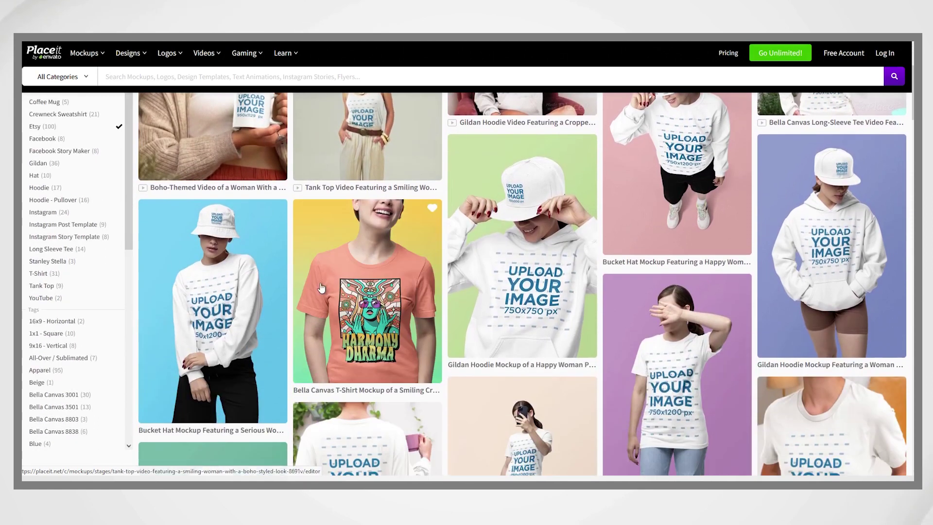
pyautogui.scroll(-2, 682, 358)
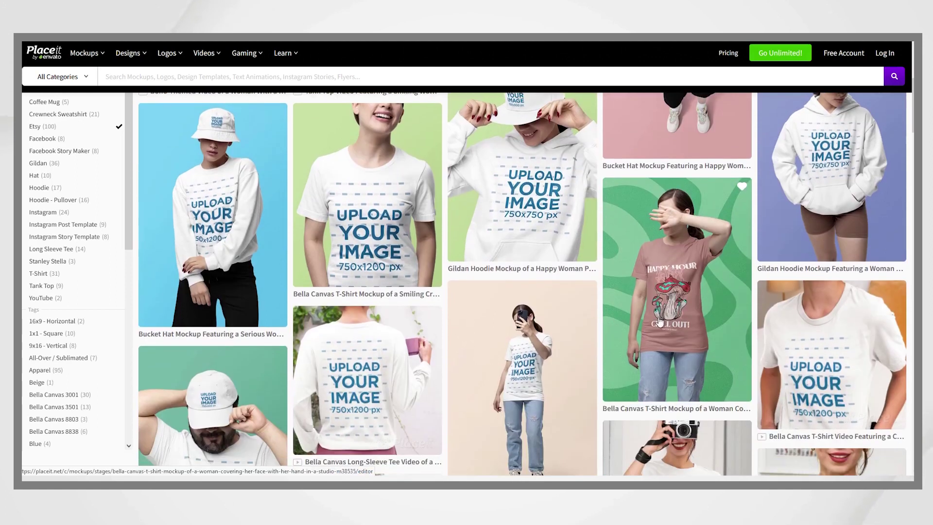
pyautogui.scroll(-1, 666, 323)
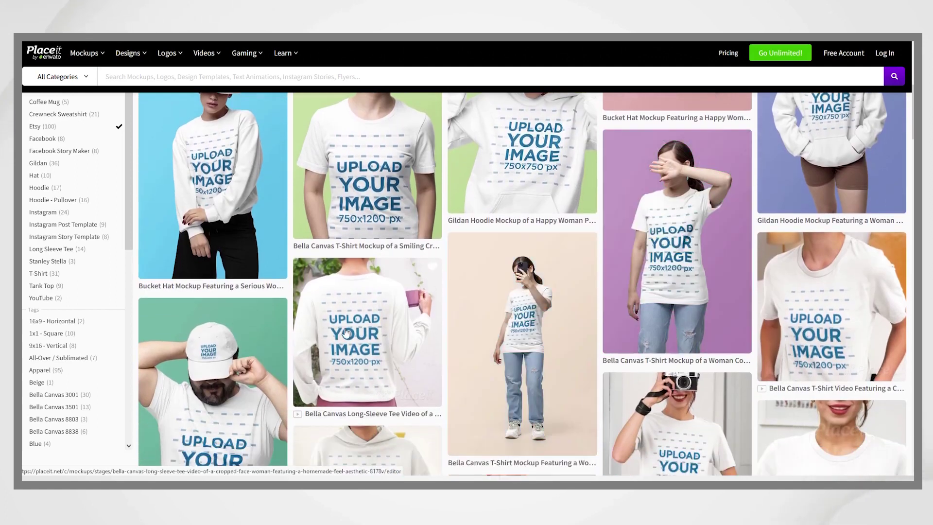
pyautogui.scroll(-4, 318, 337)
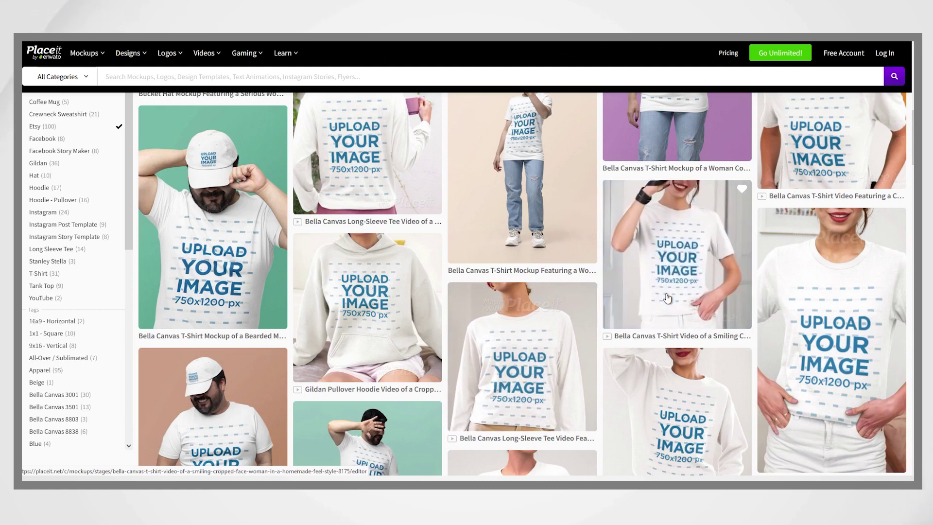
pyautogui.scroll(-4, 667, 297)
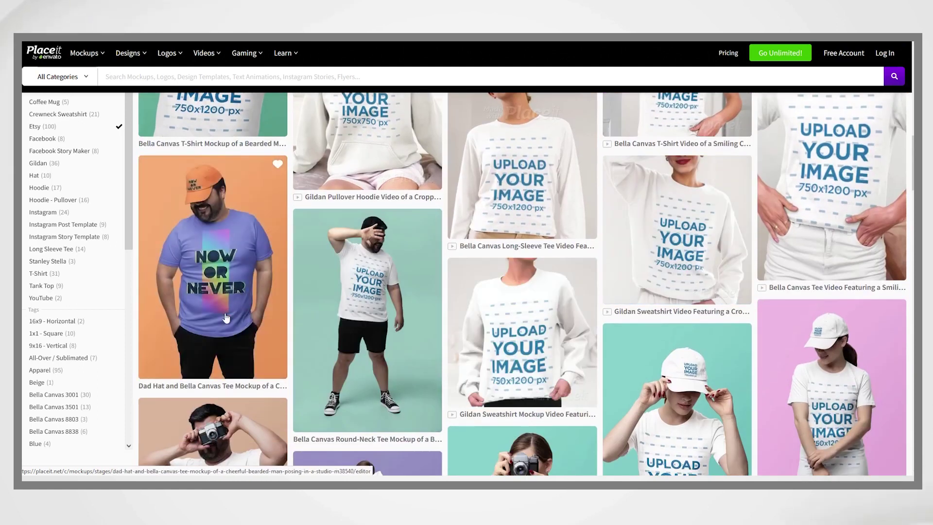
pyautogui.scroll(-3, 226, 318)
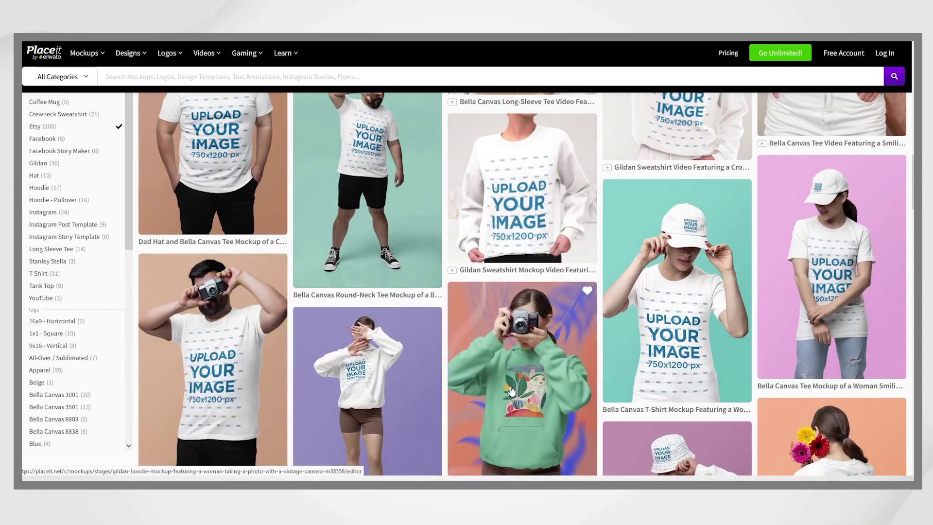
pyautogui.scroll(-2, 530, 311)
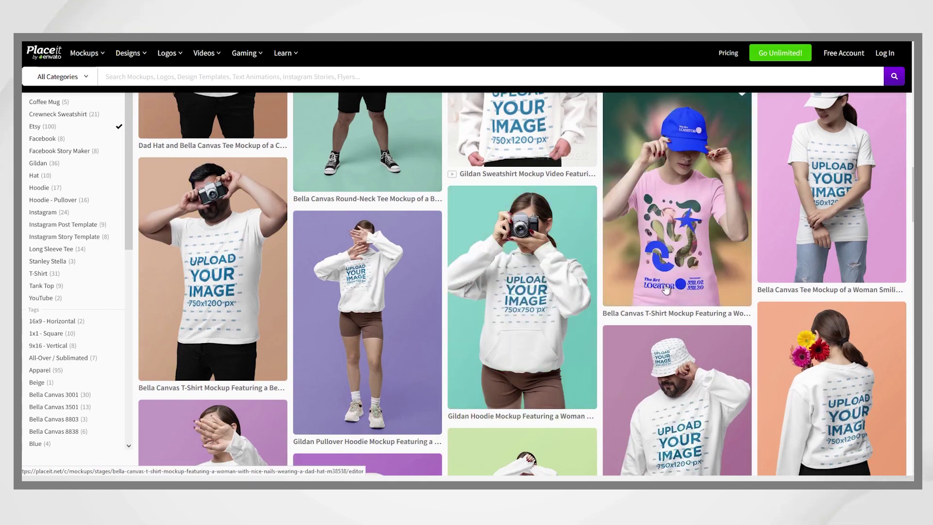
pyautogui.scroll(-4, 619, 287)
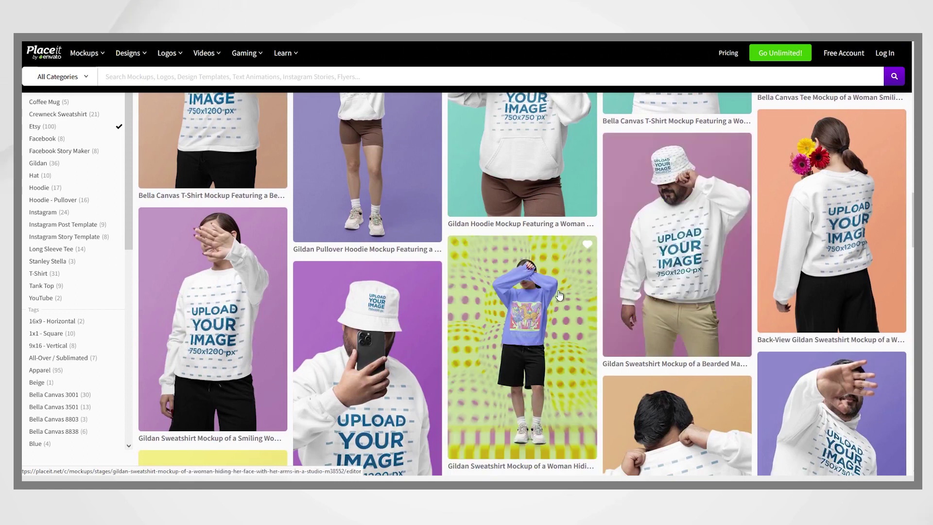
pyautogui.scroll(-5, 395, 320)
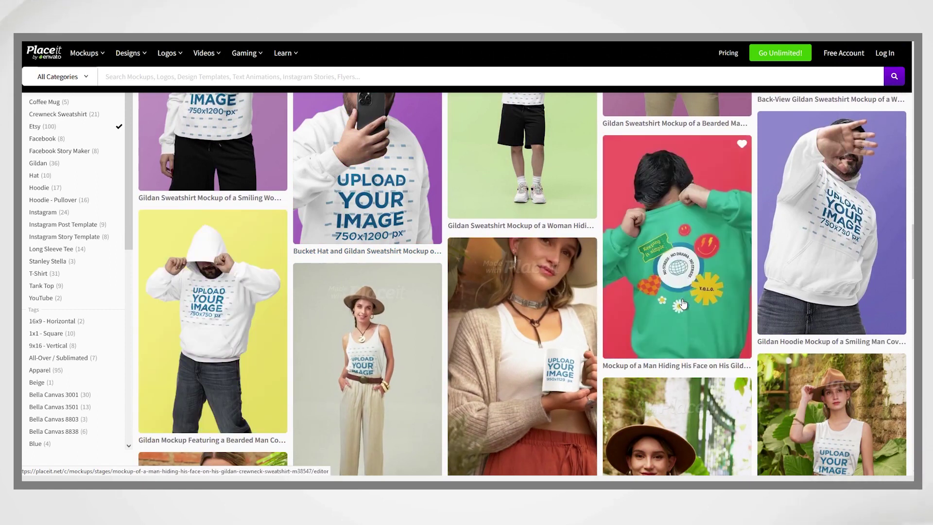
pyautogui.scroll(1, 783, 285)
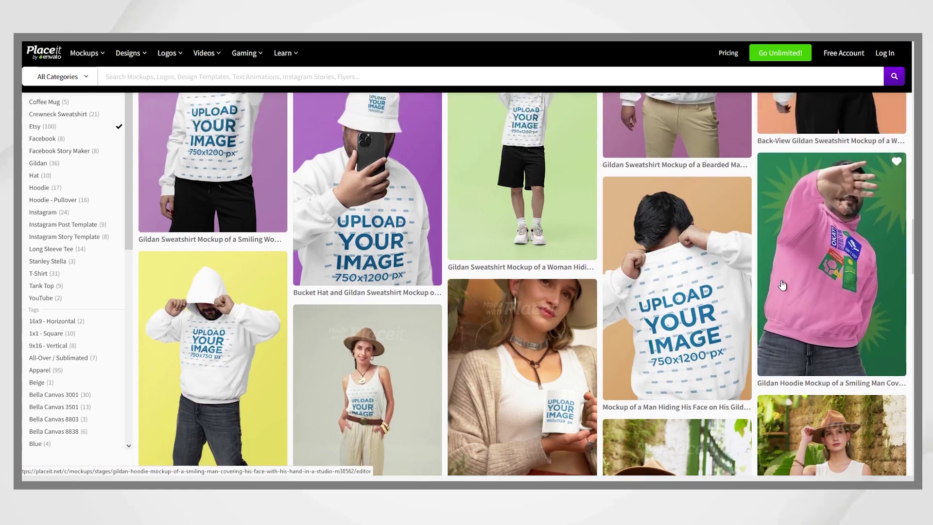
pyautogui.scroll(4, 782, 286)
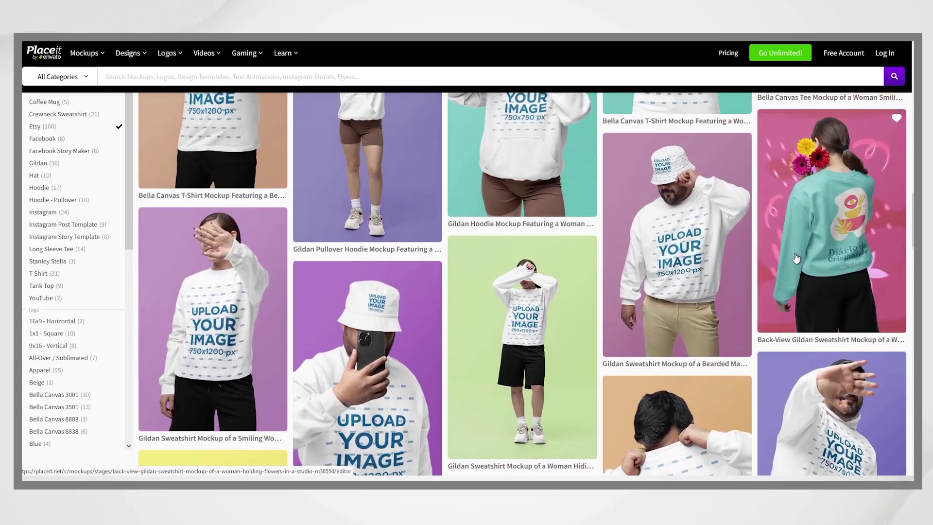
pyautogui.scroll(4, 682, 275)
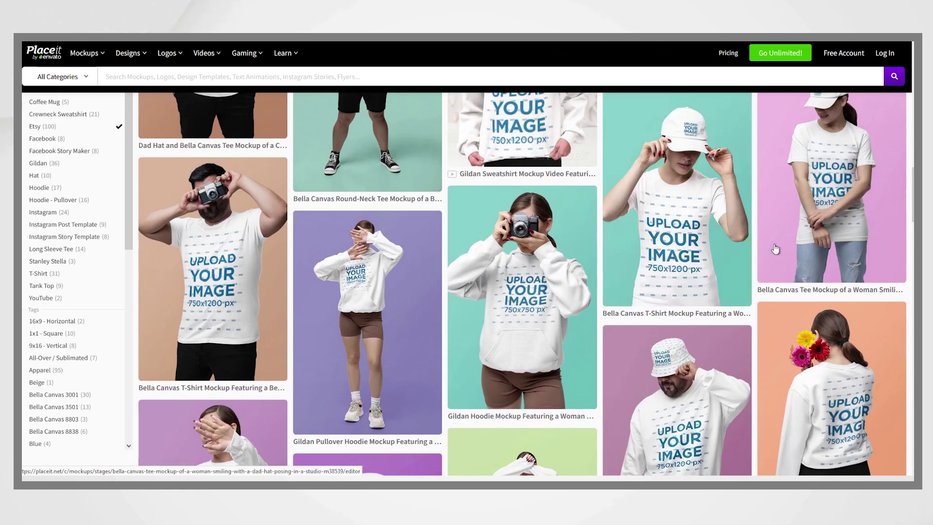
pyautogui.scroll(5, 789, 246)
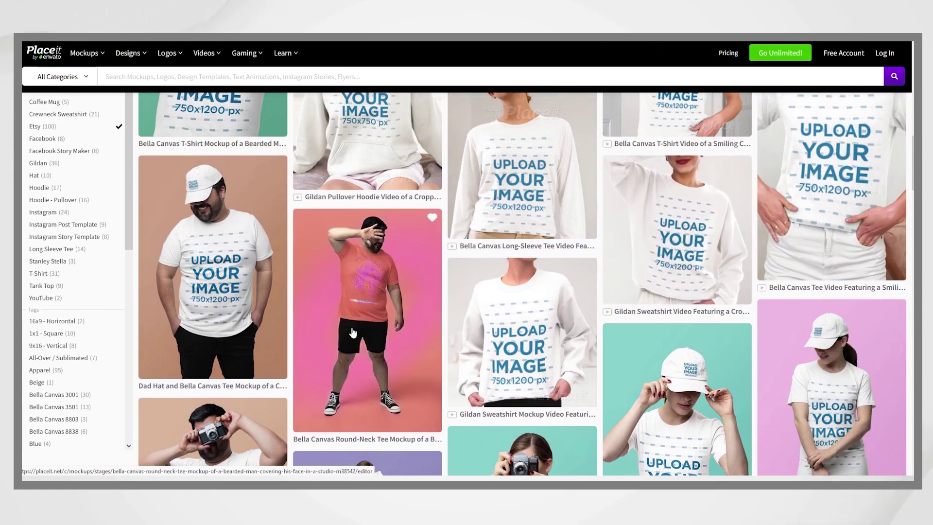
pyautogui.scroll(4, 245, 307)
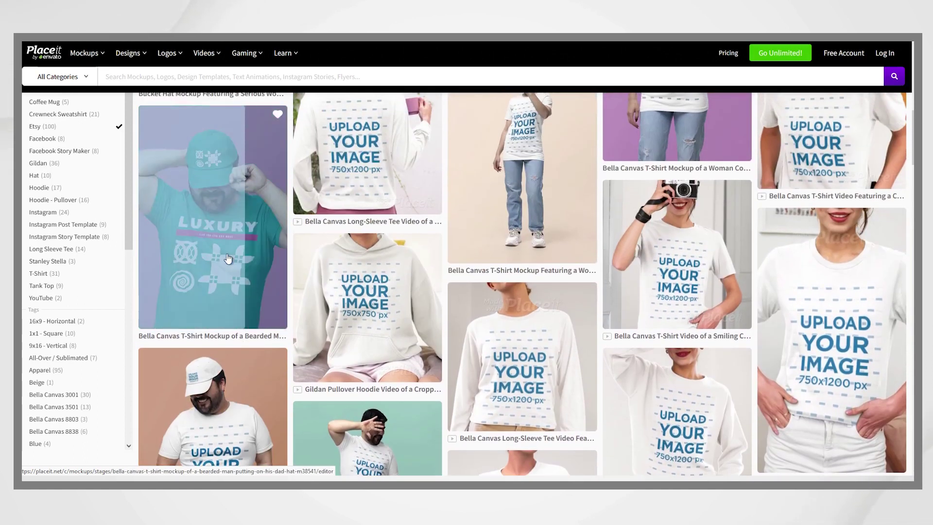
pyautogui.scroll(3, 338, 304)
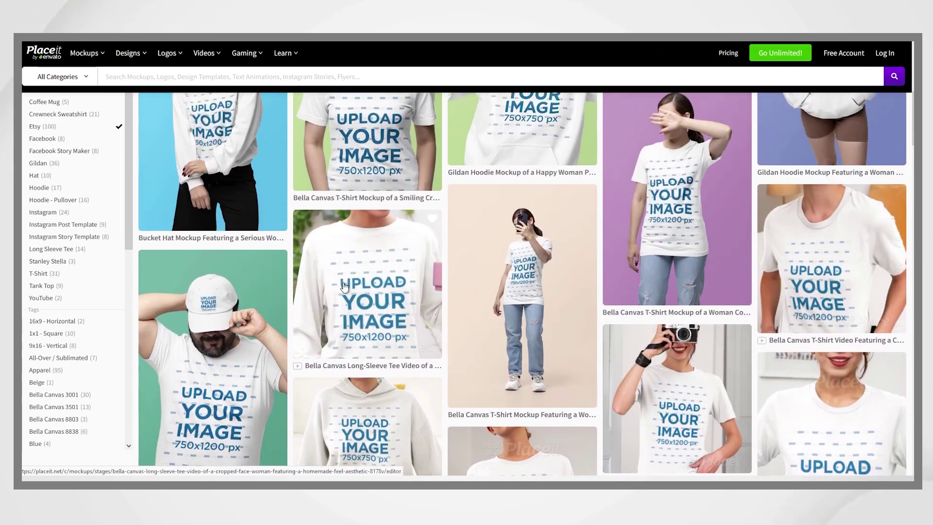
pyautogui.scroll(2, 235, 206)
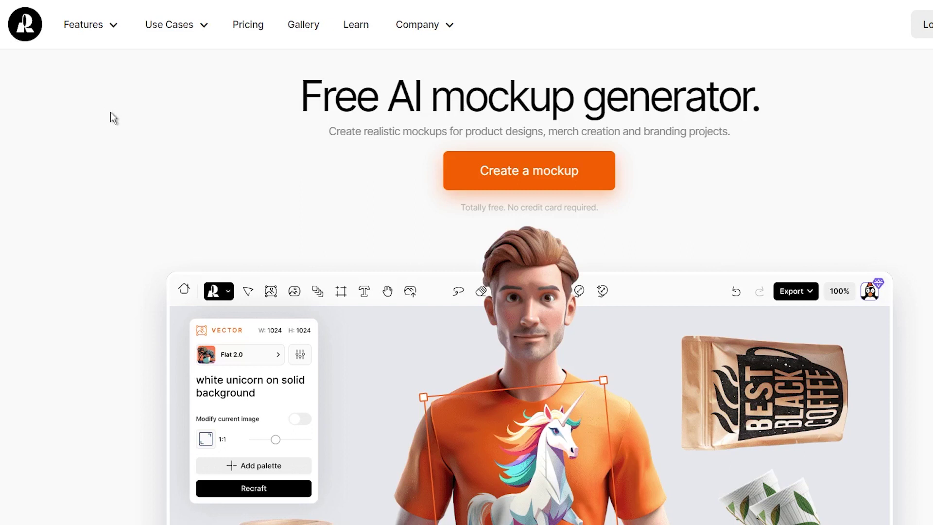
# - Scroll down and back up the Recraft Free AI mockup generator landing page
pyautogui.scroll(-4, 110, 112)
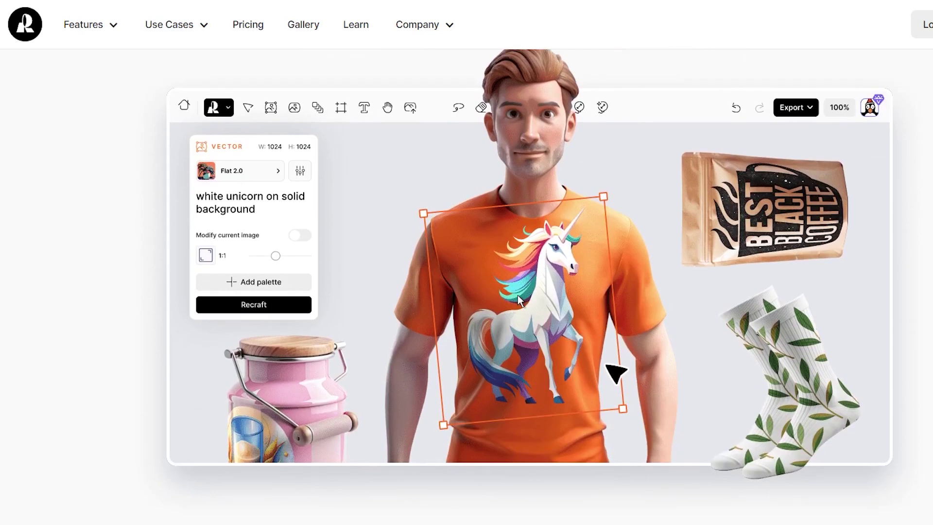
pyautogui.scroll(3, 519, 301)
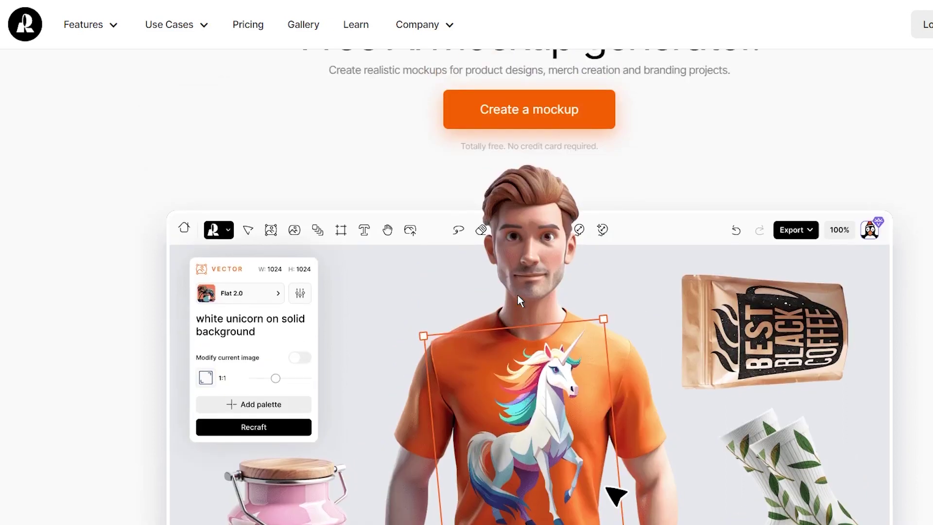
pyautogui.scroll(2, 517, 275)
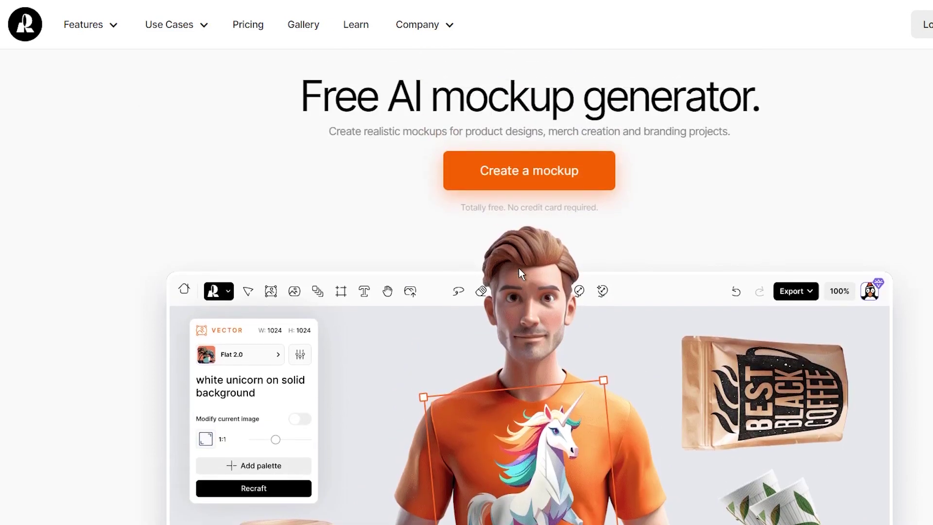
# - Create a new project from the Projects dashboard and add a 1024×1024 Mockup frame
pyautogui.click(506, 184)
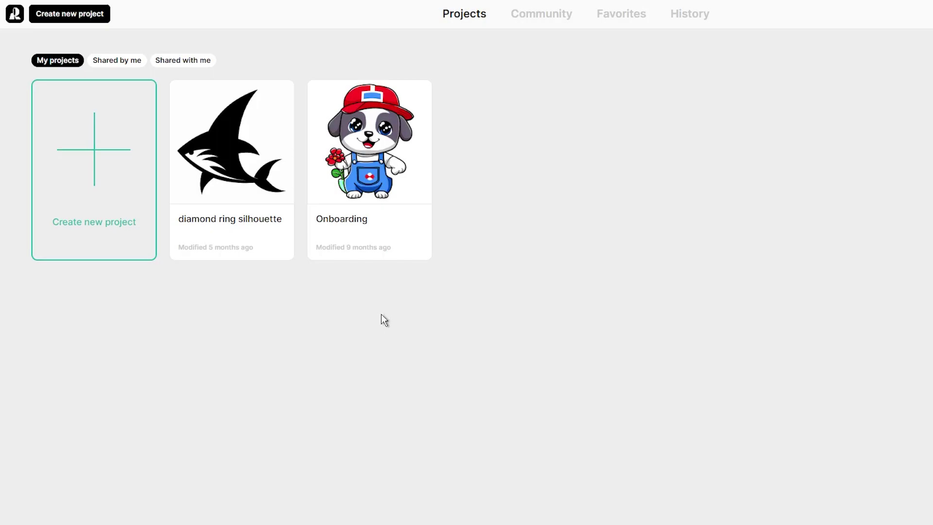
pyautogui.click(66, 19)
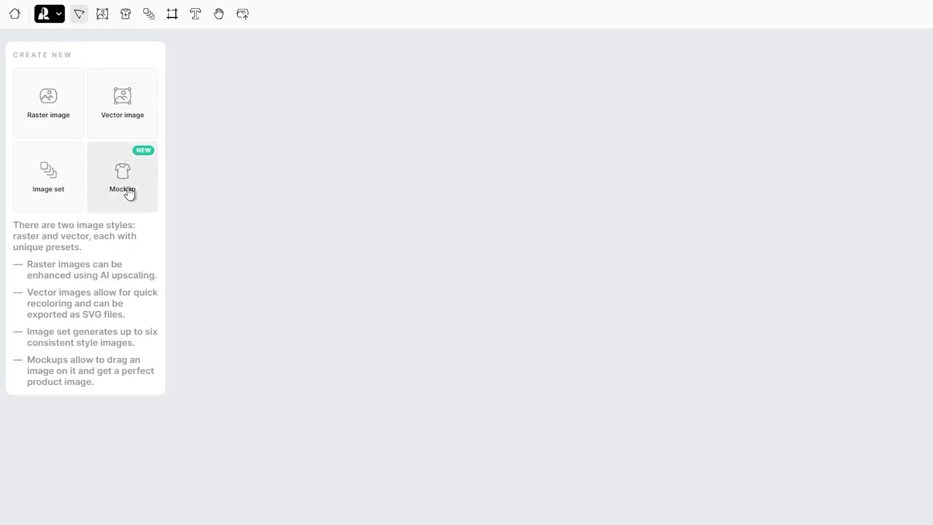
pyautogui.click(129, 192)
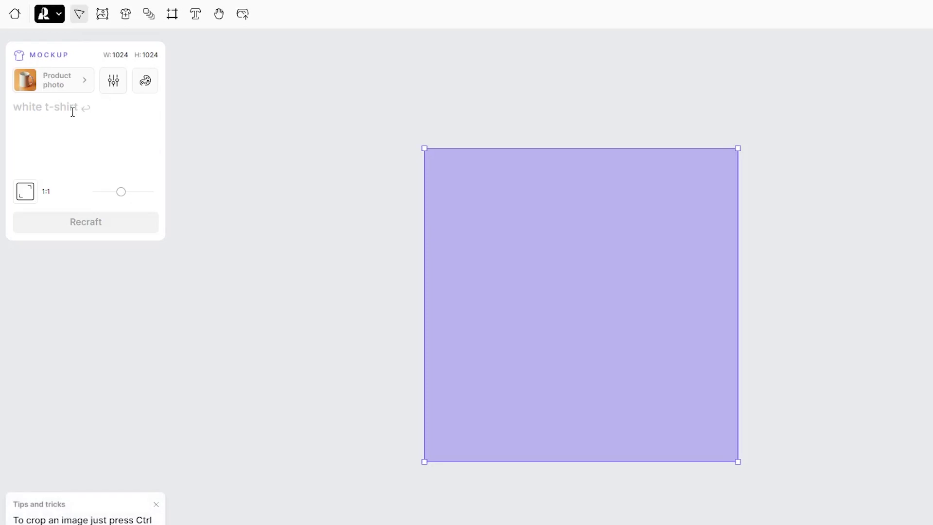
# - Generate a mockup from the prompt 'white t-shirt on a young man staying in front a building'
pyautogui.write('white t-shirt on a young man staying in front a building')
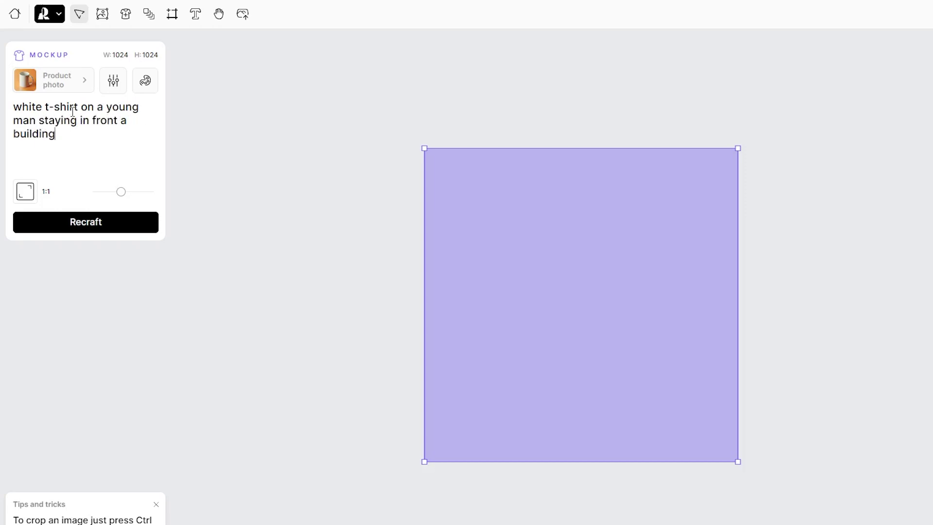
pyautogui.press('Return')
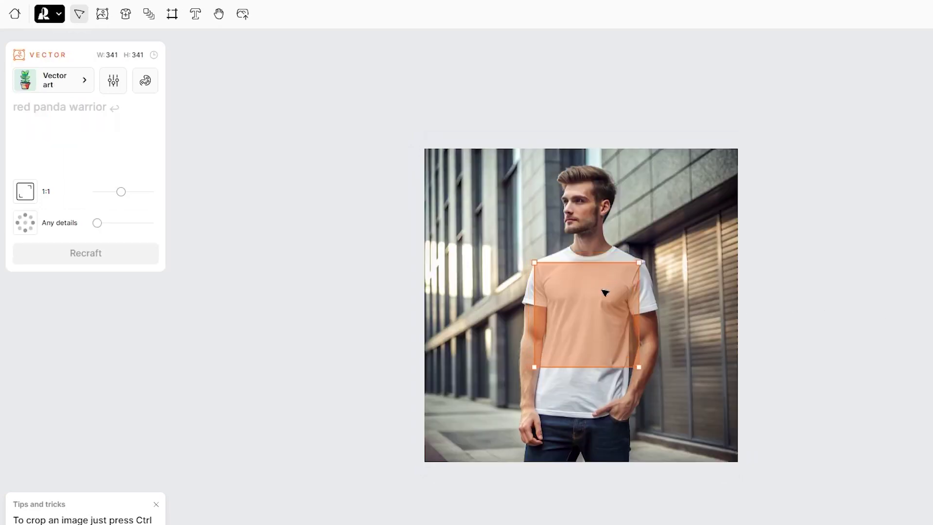
# - Resize the print frame to 189×189 on the shirt's chest and drop the kitten image onto the canvas
pyautogui.moveTo(645, 262); pyautogui.dragTo(603, 298)
pyautogui.moveTo(572, 334); pyautogui.dragTo(586, 303)
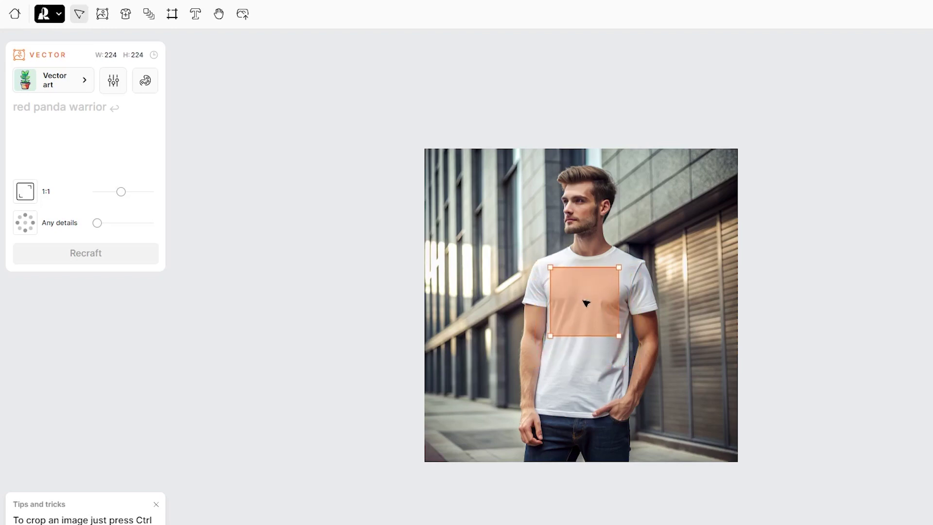
pyautogui.moveTo(614, 272); pyautogui.dragTo(582, 298)
pyautogui.moveTo(930, 394); pyautogui.dragTo(803, 394)
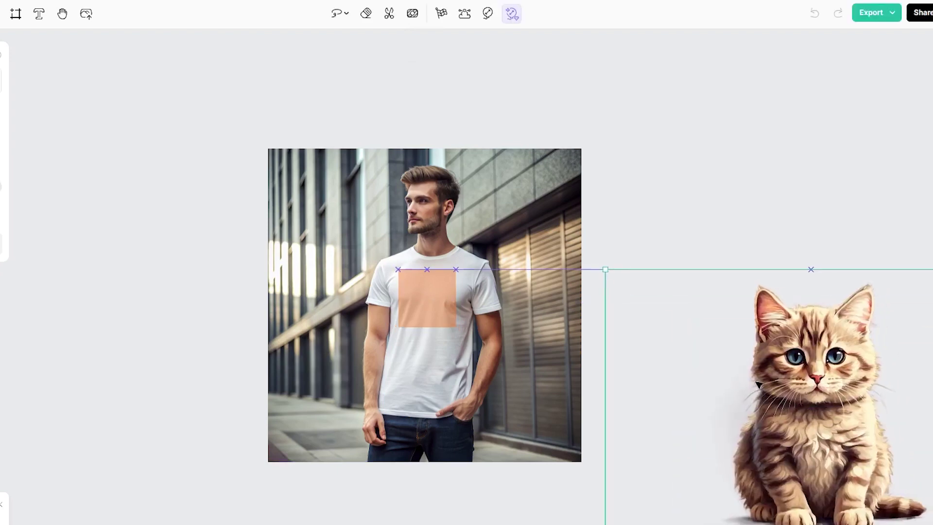
# - Shrink the kitten image and move it onto the lower right of the mockup photo
pyautogui.moveTo(604, 255)
pyautogui.mouseDown()
pyautogui.moveTo(718, 279)
pyautogui.moveTo(677, 306)
pyautogui.moveTo(605, 250)
pyautogui.mouseUp()
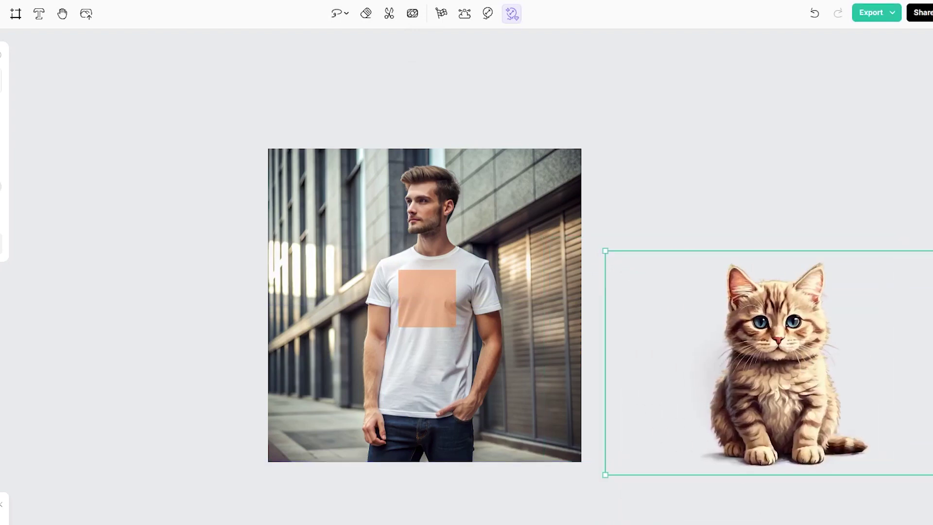
pyautogui.moveTo(918, 252); pyautogui.dragTo(646, 364)
pyautogui.moveTo(696, 422); pyautogui.dragTo(571, 384)
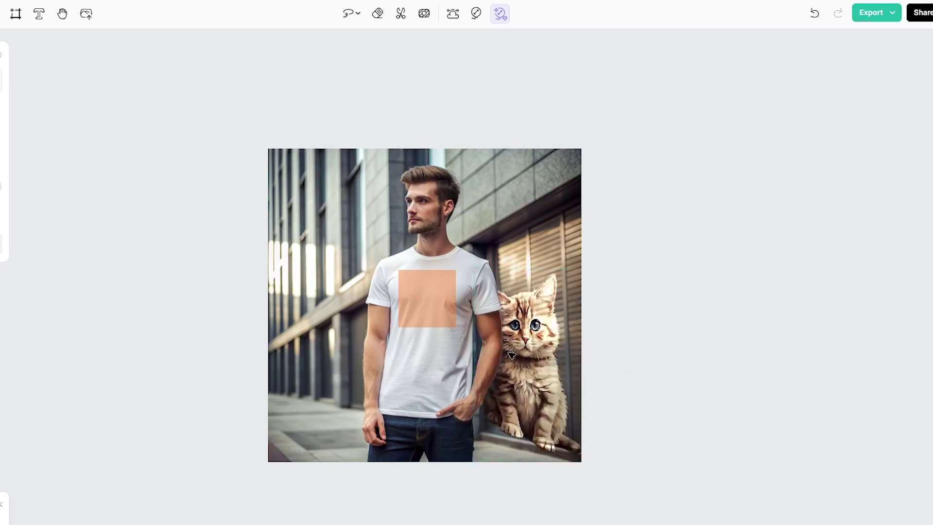
# - Move the kitten from beside the man onto the orange print area on the T-shirt's chest
pyautogui.click(447, 345)
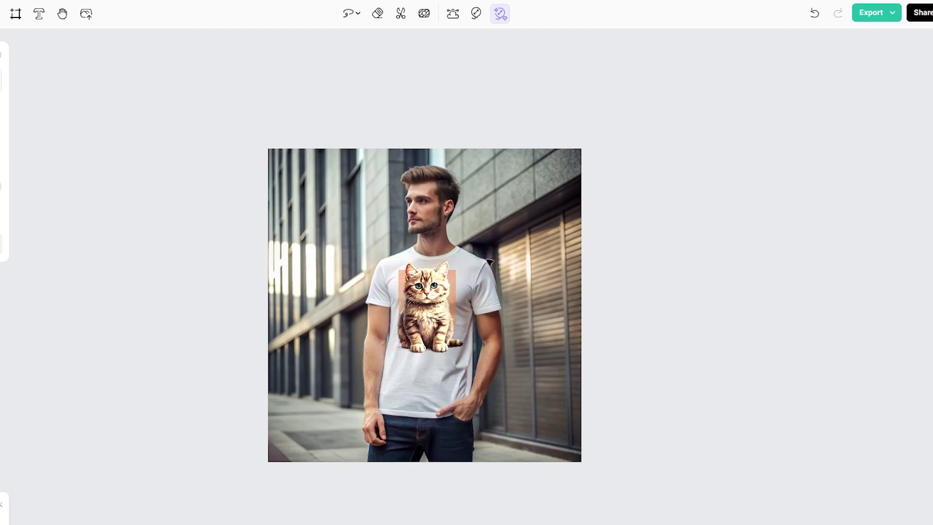
pyautogui.click(440, 312)
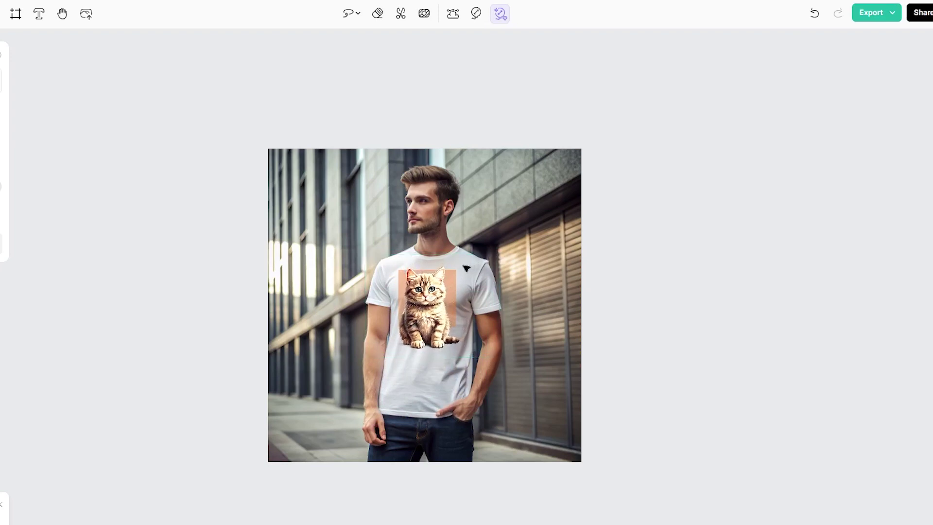
pyautogui.click(430, 314)
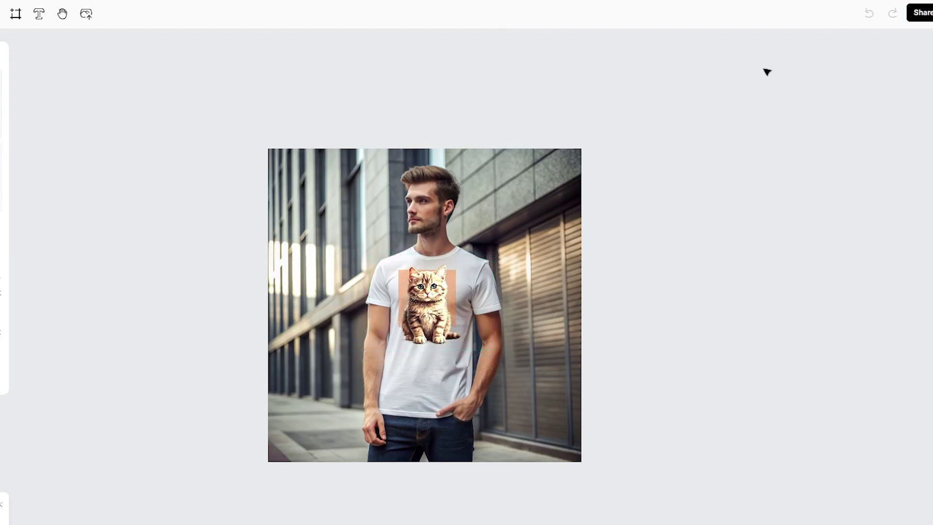
# - Export the finished kitten T-shirt mockup as a 1024×1024 PNG file
pyautogui.click(519, 181)
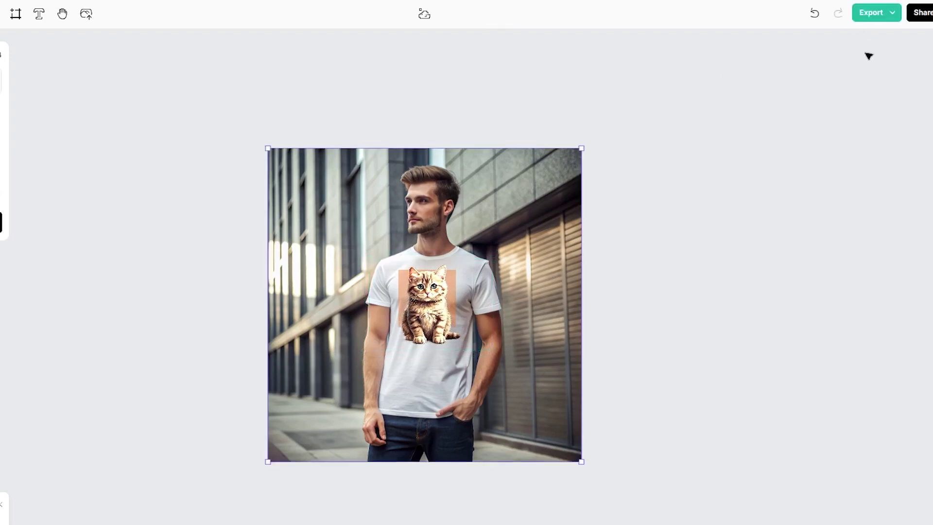
pyautogui.click(870, 15)
pyautogui.click(859, 96)
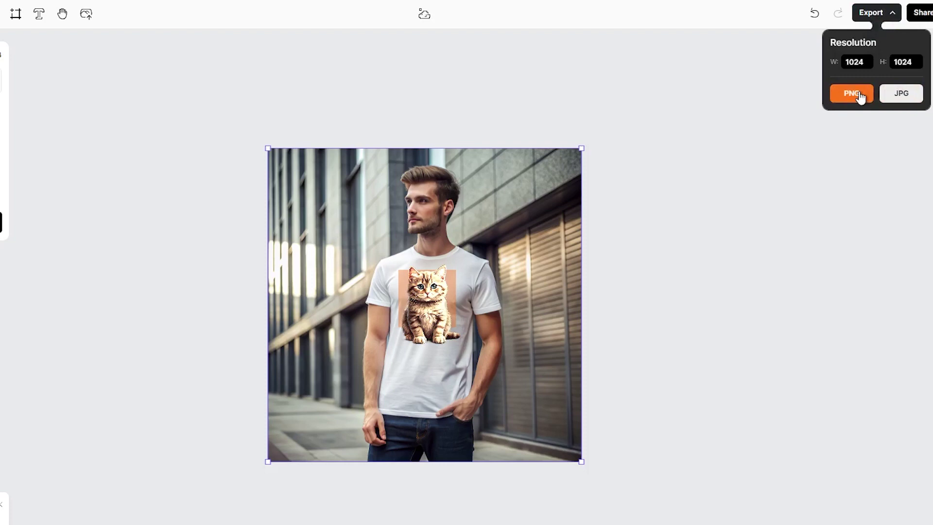
pyautogui.click(859, 95)
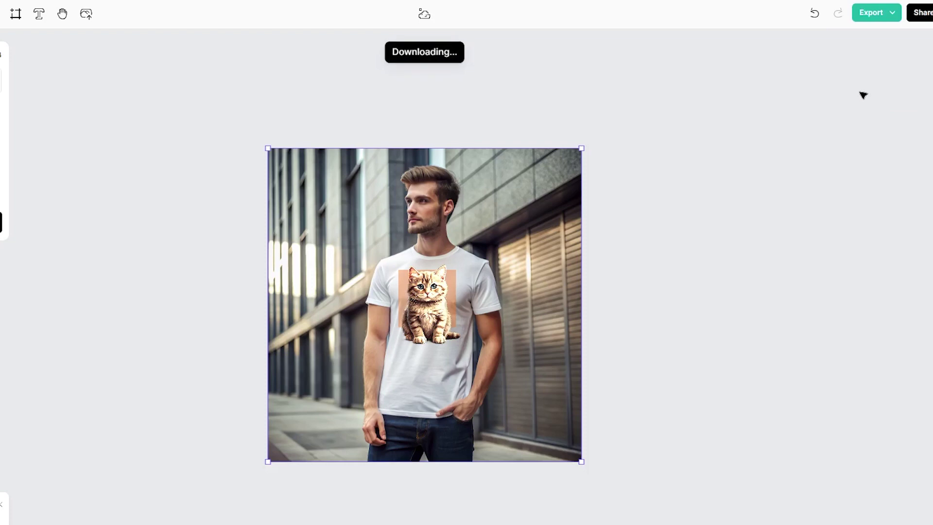